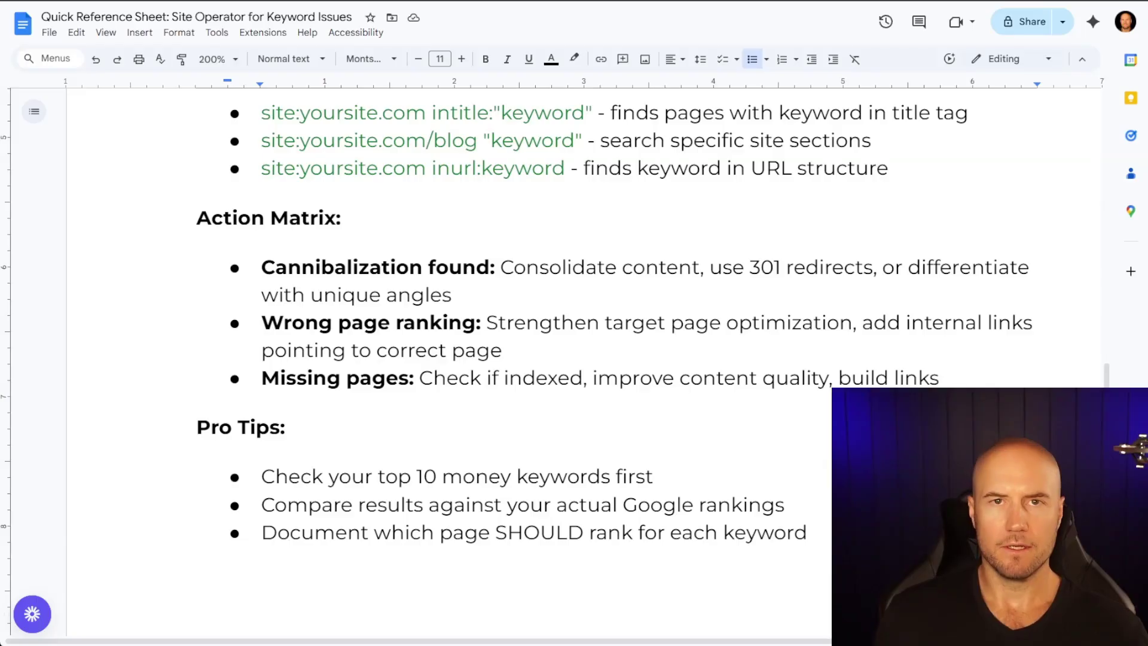
Step: Review the reference sheet's "What You're Looking For" section, highlighting the Keyword Cannibalization and Underoptimization terms
scroll(584, 359, "up", 15)
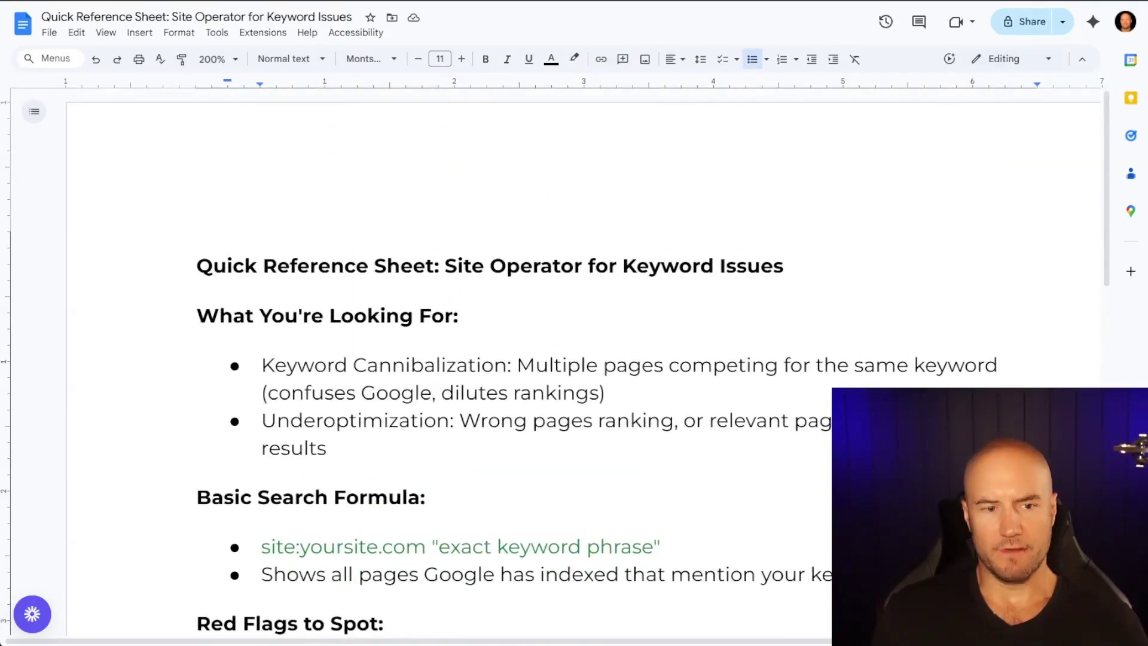
scroll(584, 359, "down", 2)
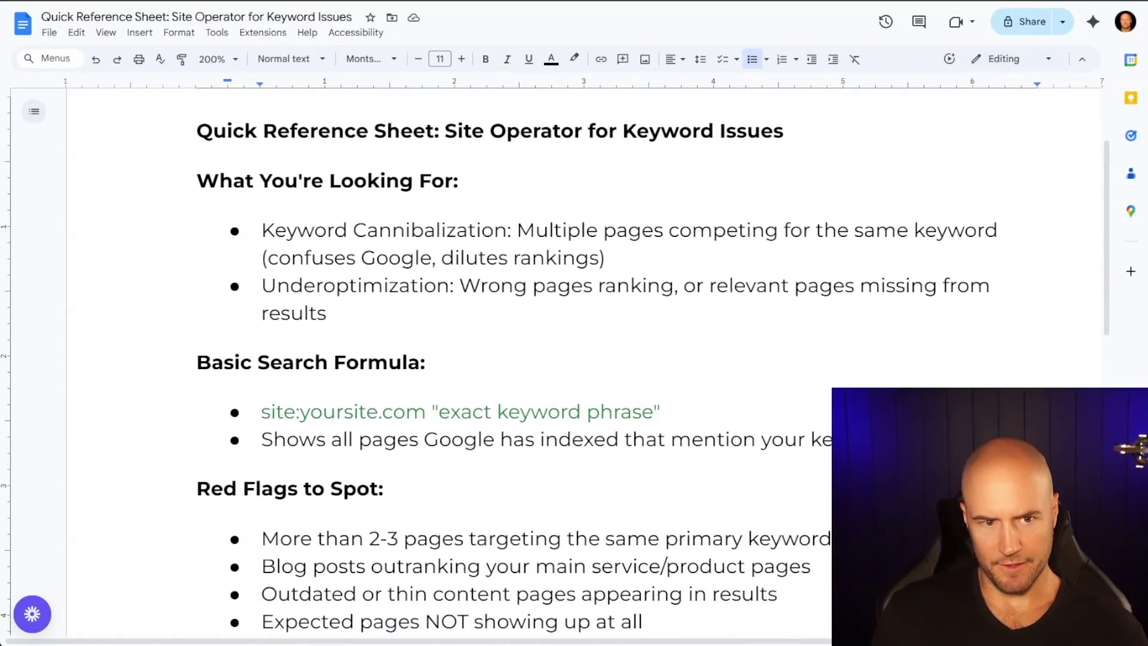
left_click_drag(195, 180, 597, 182)
left_click(571, 192)
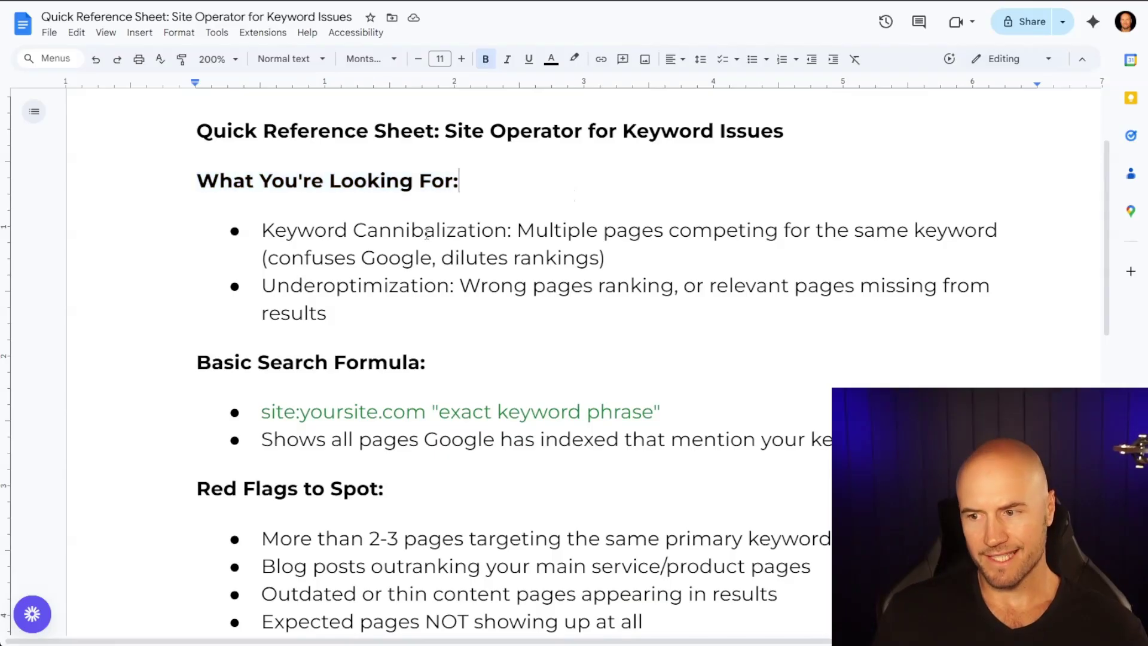
left_click_drag(261, 231, 508, 232)
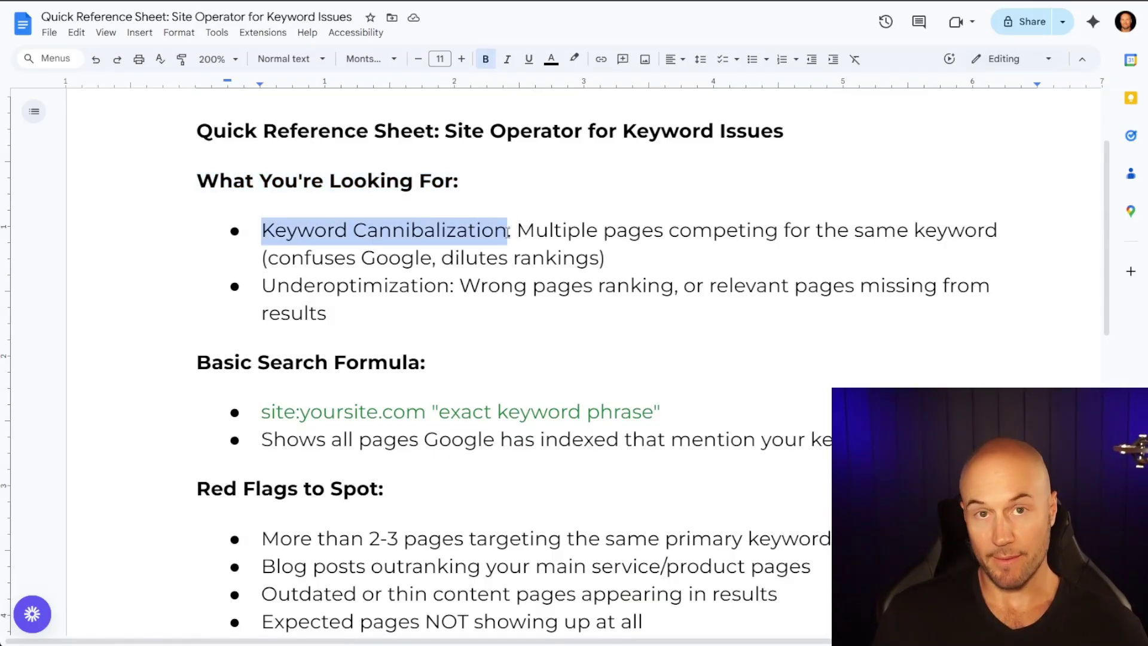
left_click_drag(261, 286, 449, 292)
left_click(505, 191)
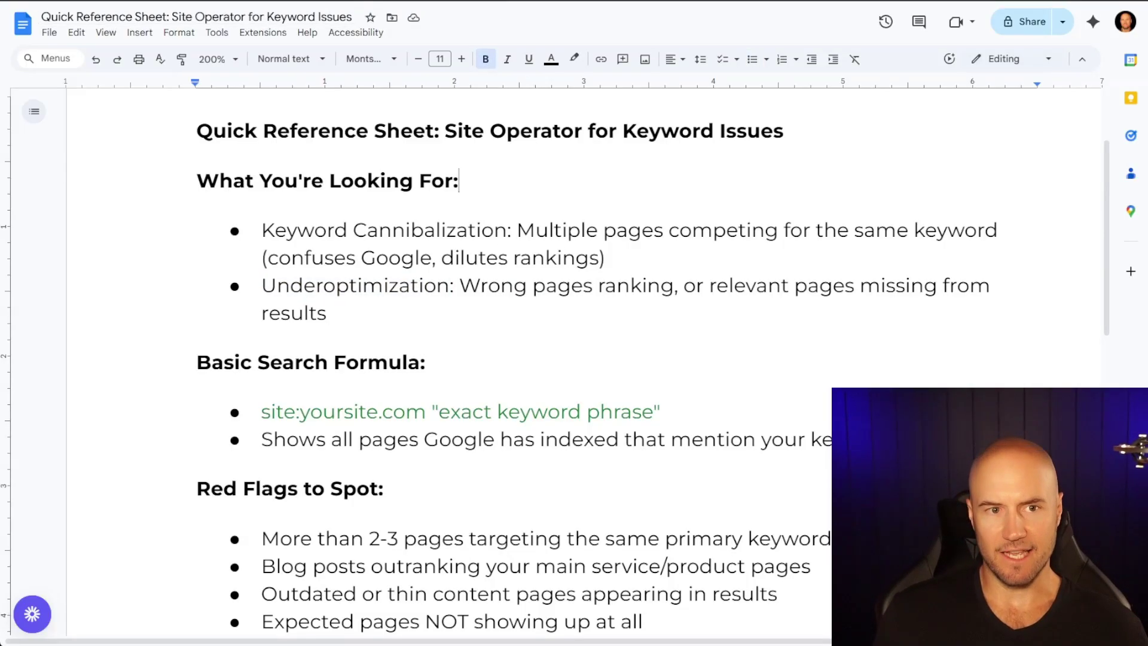
left_click_drag(263, 229, 508, 232)
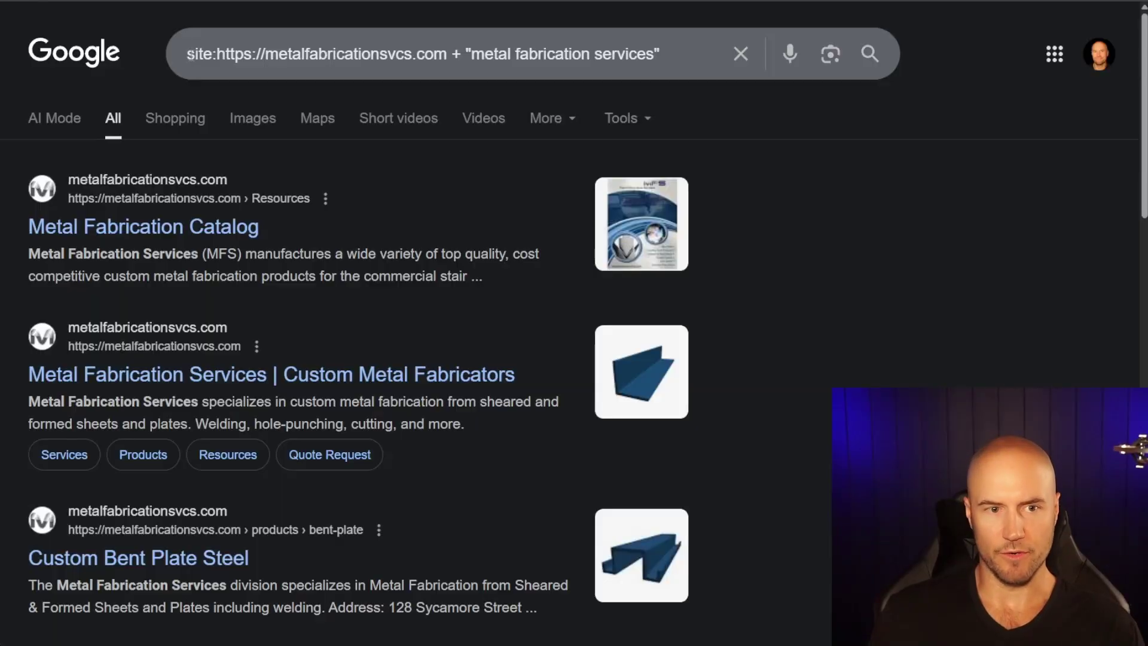
left_click_drag(187, 55, 692, 55)
left_click(457, 55)
type("+")
left_click(513, 55)
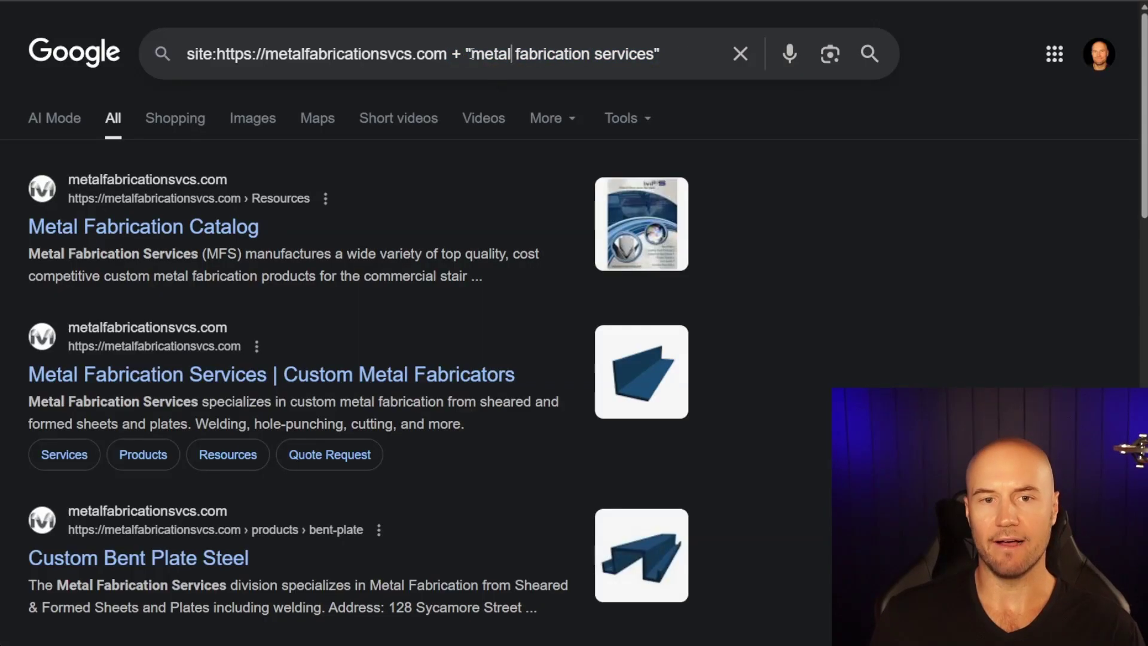
left_click_drag(471, 55, 655, 51)
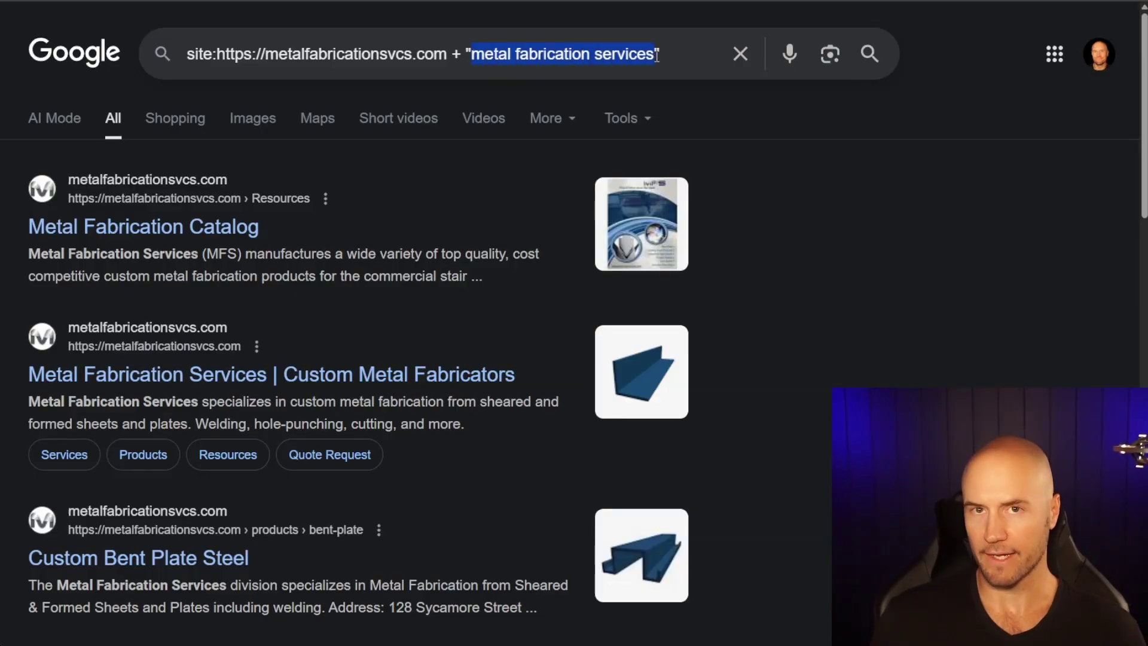
left_click_drag(471, 55, 656, 52)
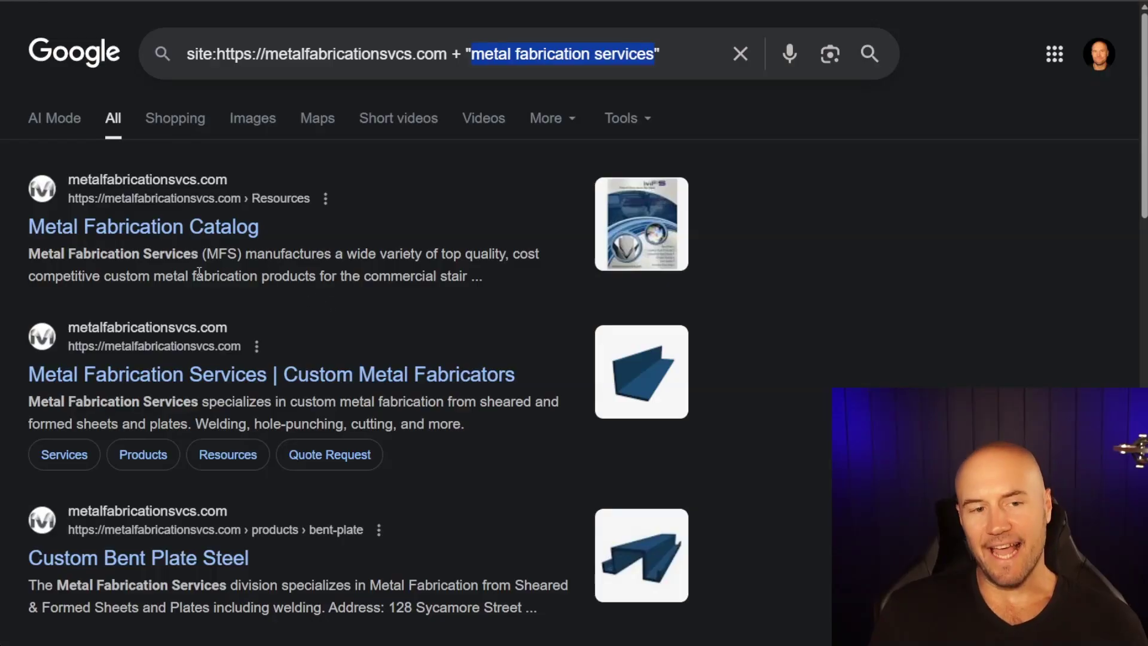
Step: Highlight the keyword in the Metal Fabrication Catalog snippet and look through the site's other results for competing pages
left_click_drag(29, 254, 243, 254)
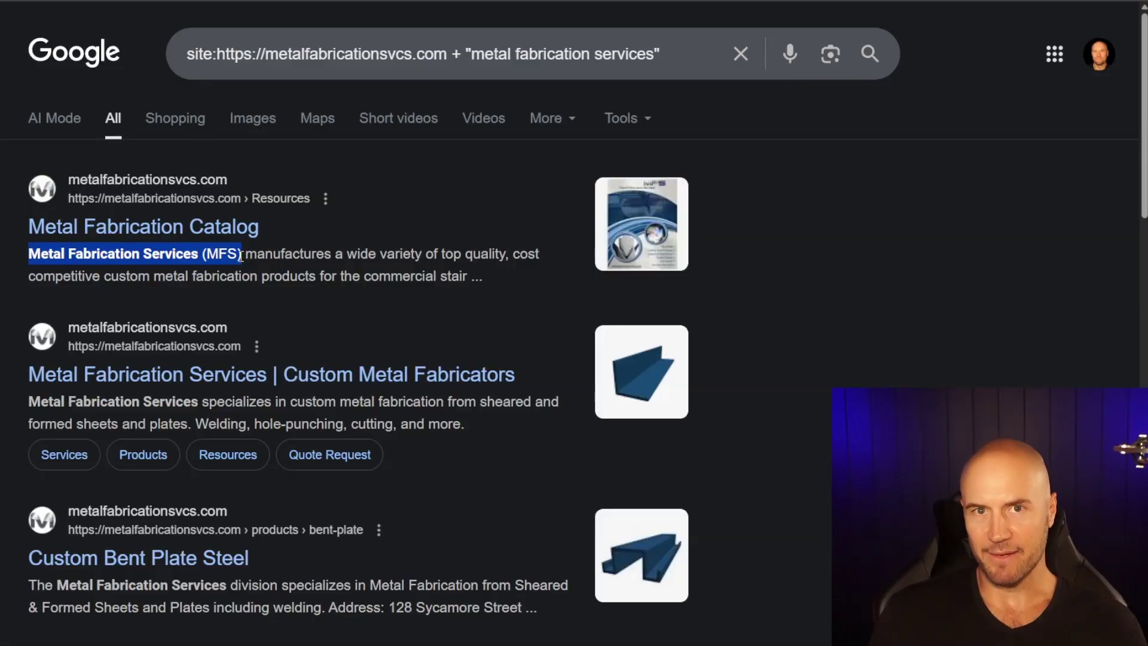
left_click(212, 264)
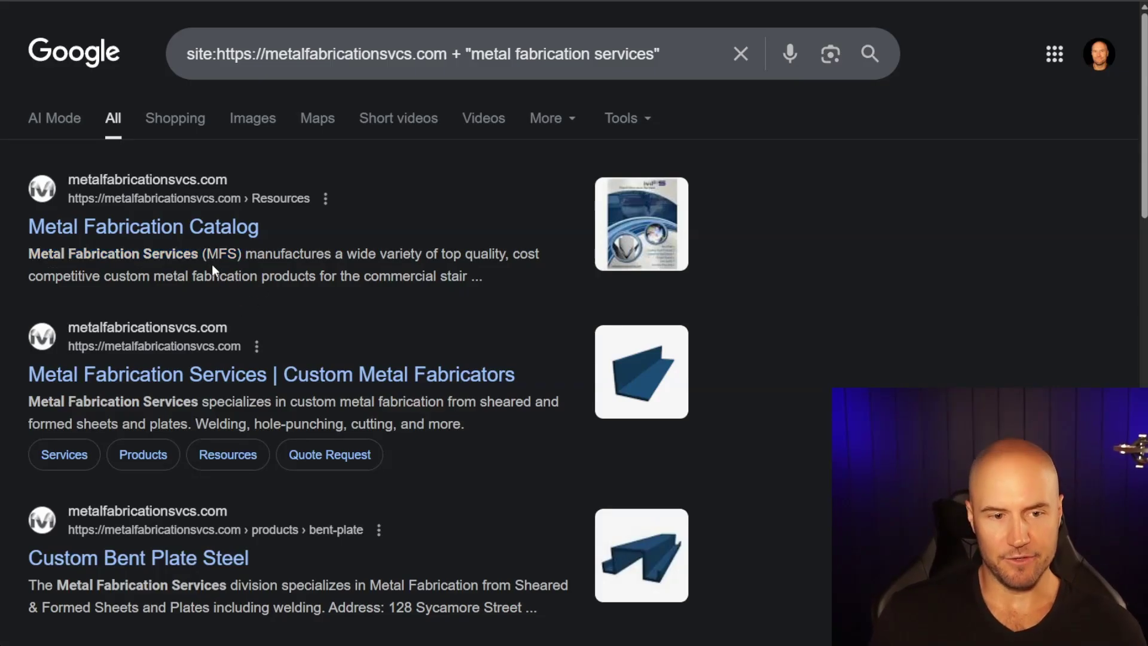
scroll(232, 262, "down", 2)
scroll(293, 302, "down", 10)
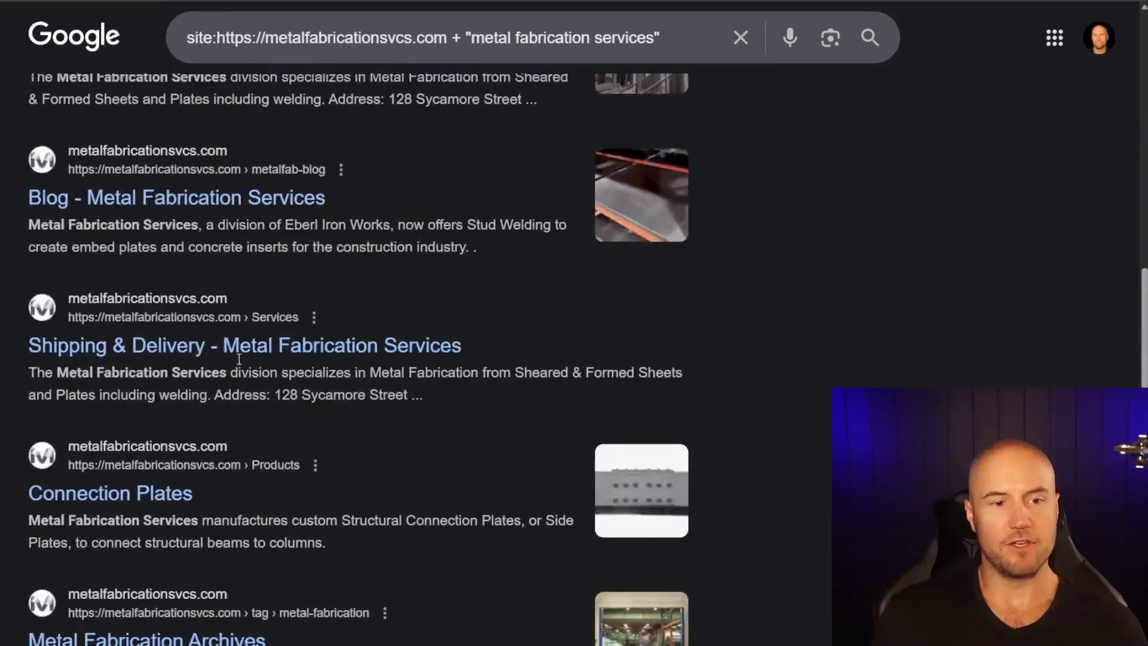
scroll(269, 359, "up", 9)
scroll(251, 359, "up", 5)
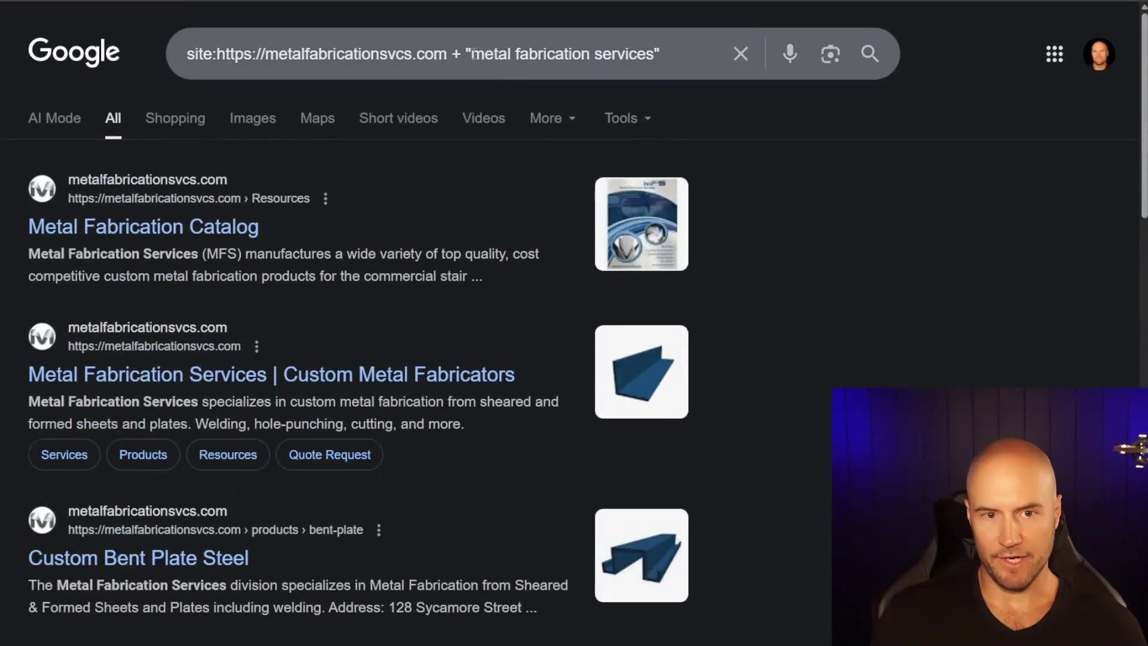
Step: Compare the quoted phrase in the query with the opening words of the Metal Fabrication Catalog snippet
left_click_drag(473, 54, 663, 54)
left_click(670, 53)
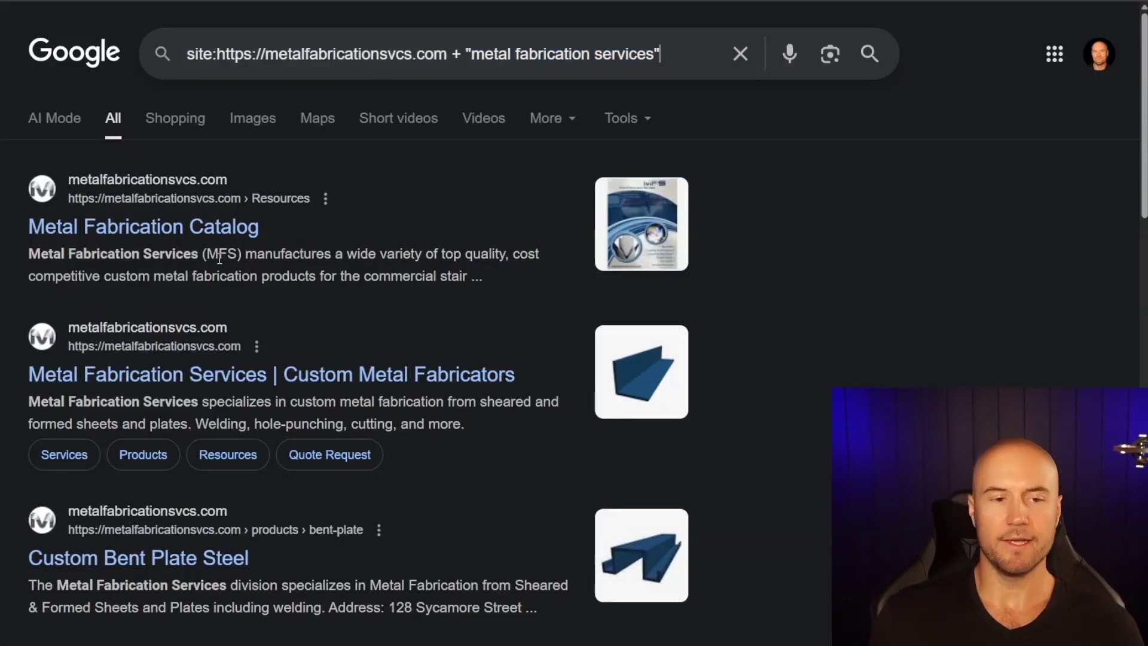
left_click_drag(243, 256, 28, 257)
left_click(284, 256)
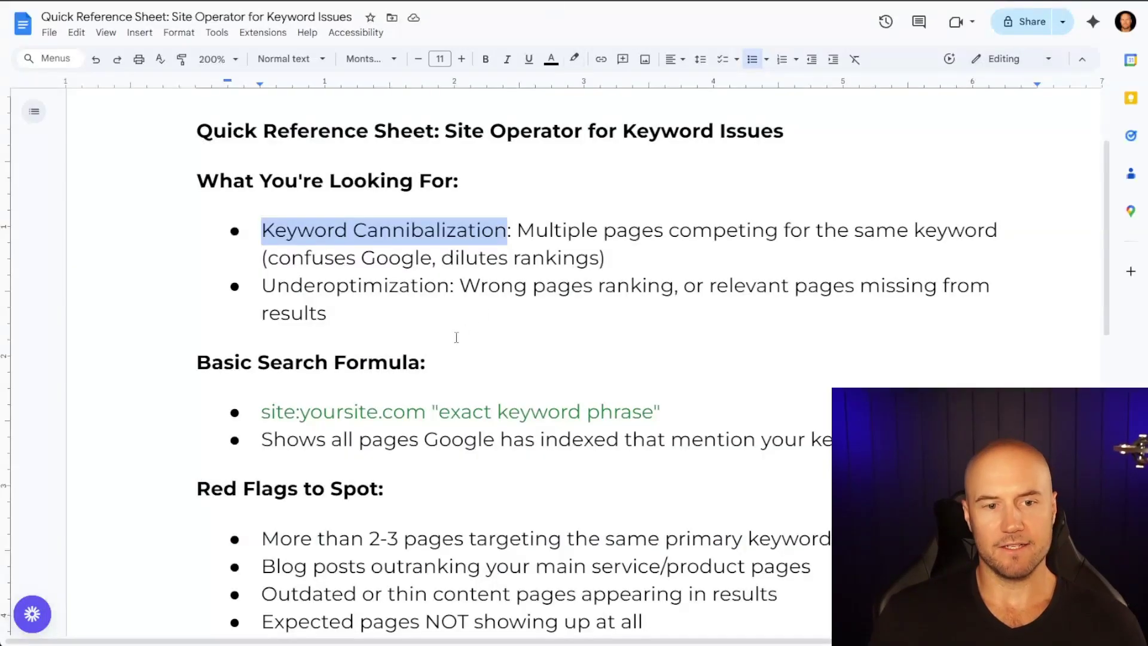
Step: Return to the Google Docs reference sheet and highlight the full Underoptimization definition
left_click(376, 320)
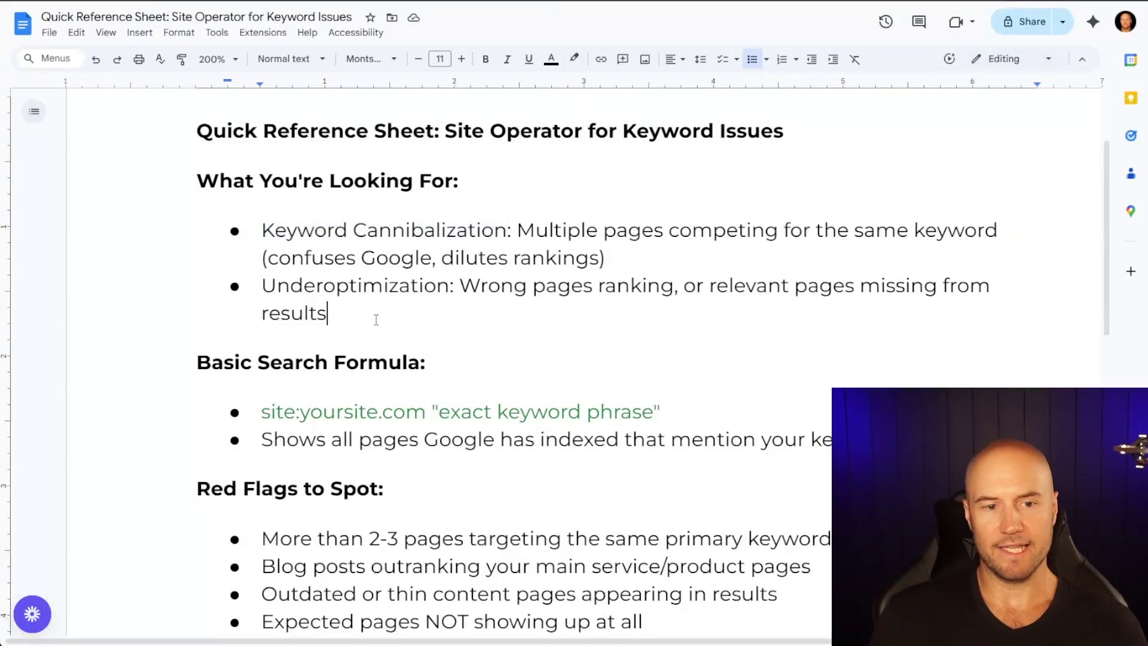
triple_click(388, 285)
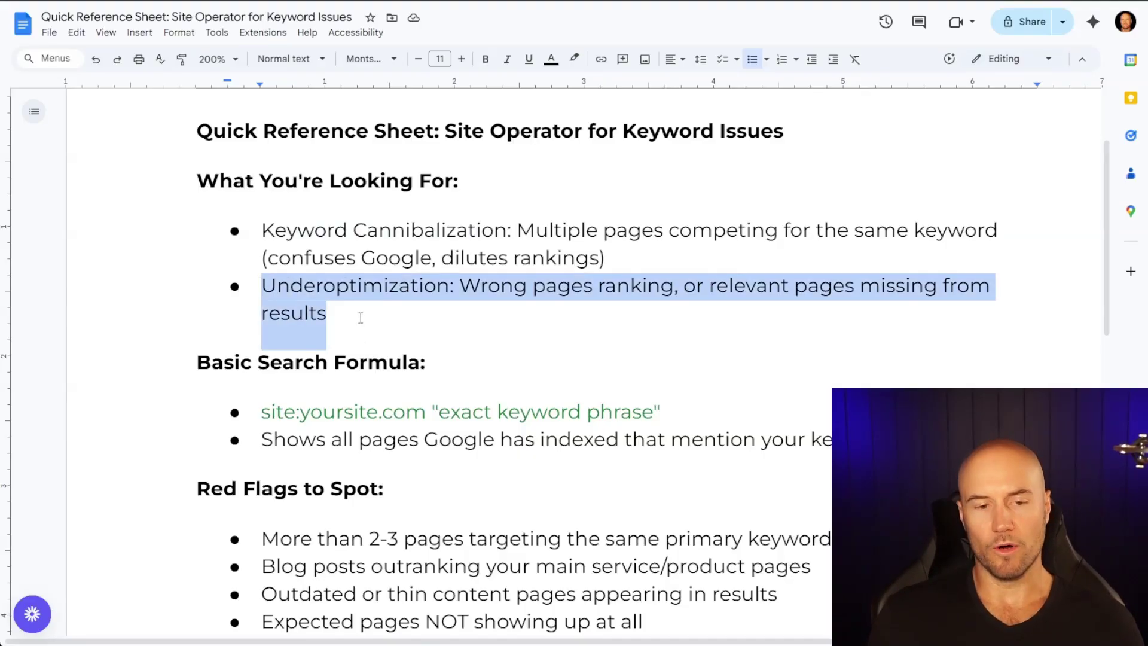
left_click(360, 318)
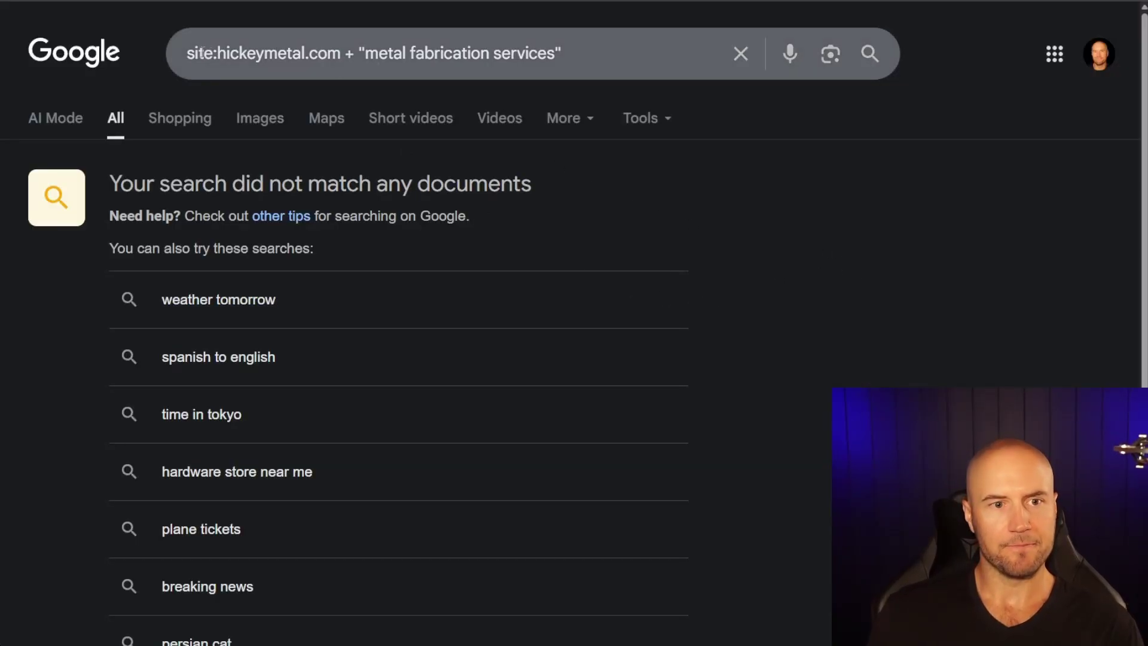
Step: In Google, examine the query site:hickeymetal.com + "metal fabrication services" and its outcome, highlighting the heading and keyword phrase
left_click_drag(213, 49, 581, 53)
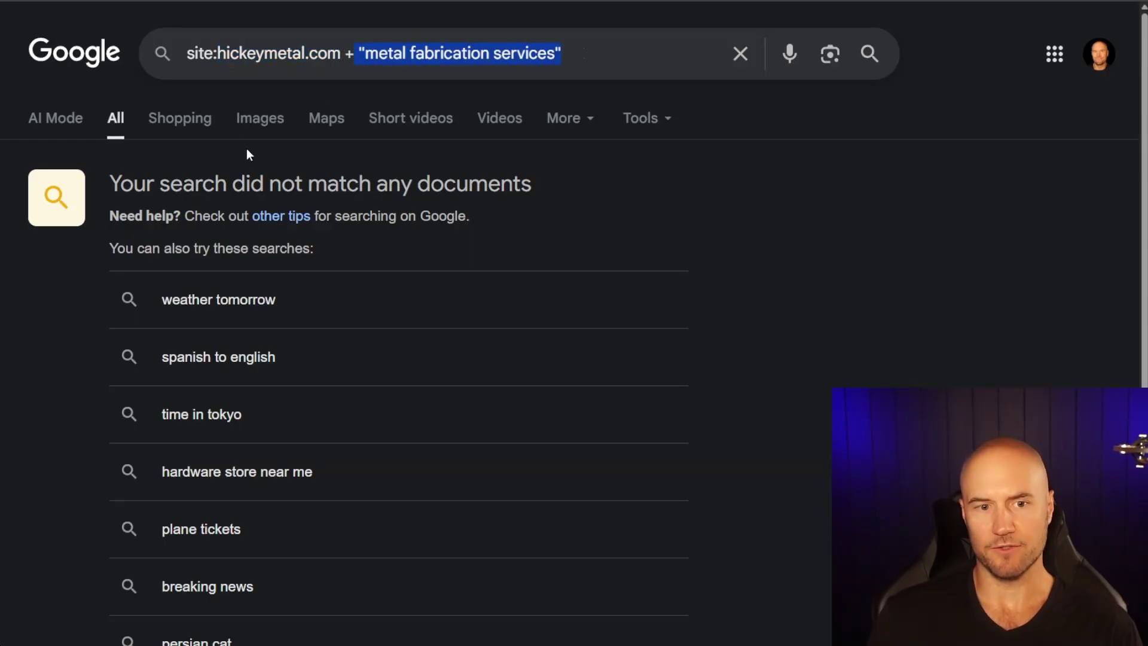
left_click_drag(116, 183, 510, 187)
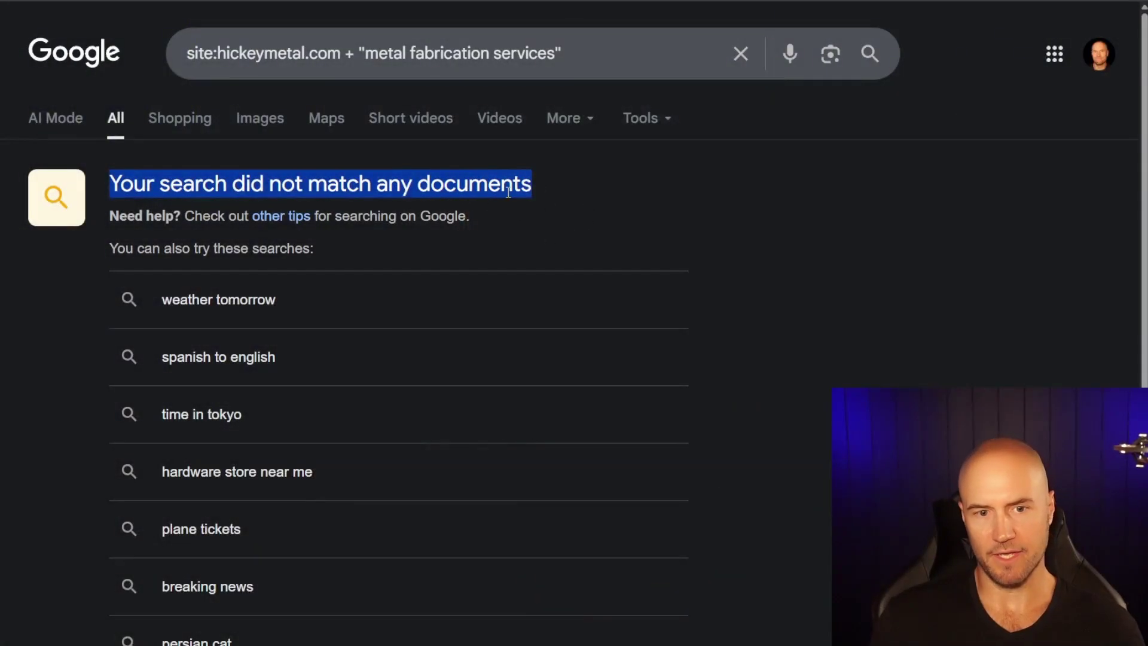
left_click(433, 180)
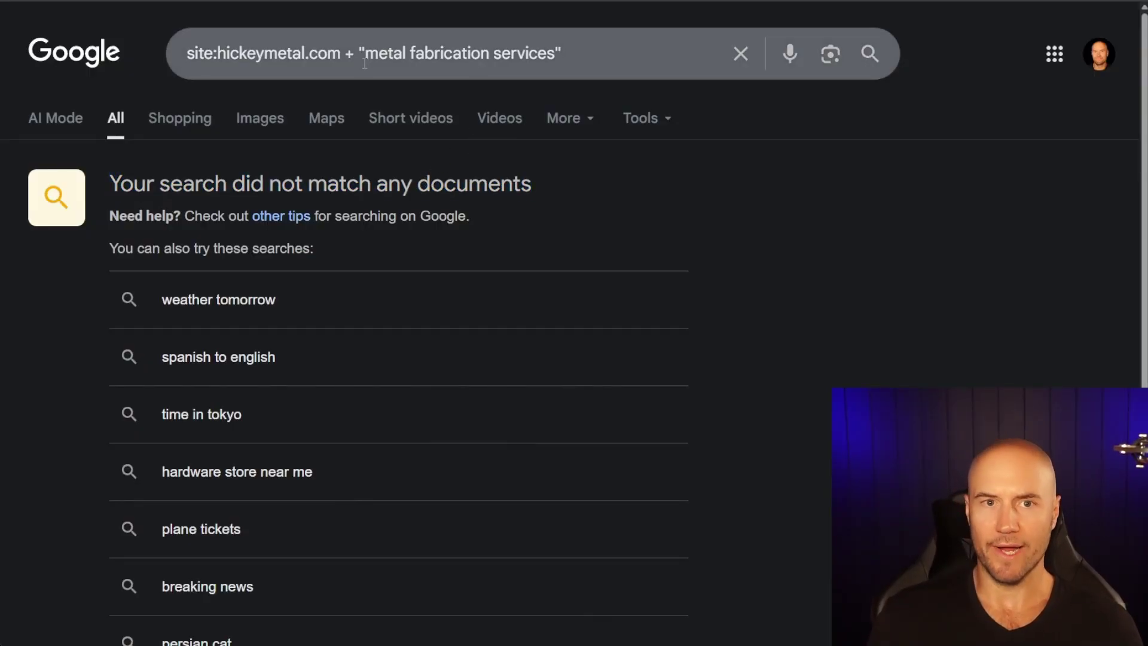
left_click_drag(366, 54, 558, 54)
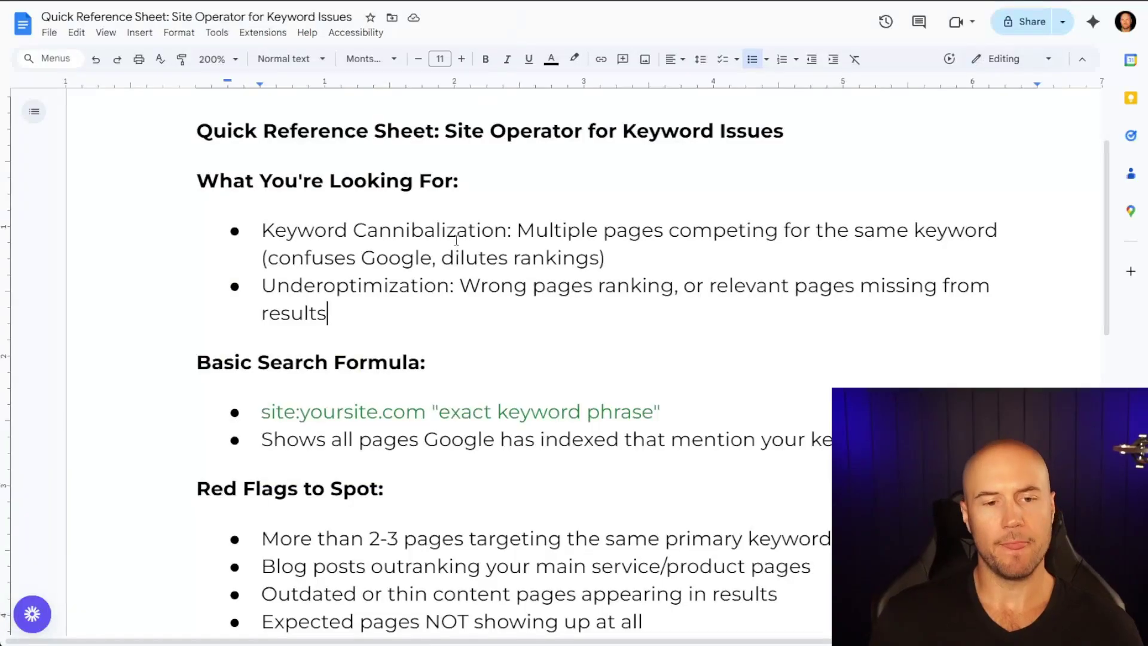
Step: Back in the Google Docs reference sheet, find the Action Matrix and highlight its "Wrong page ranking" advice
scroll(458, 303, "down", 5)
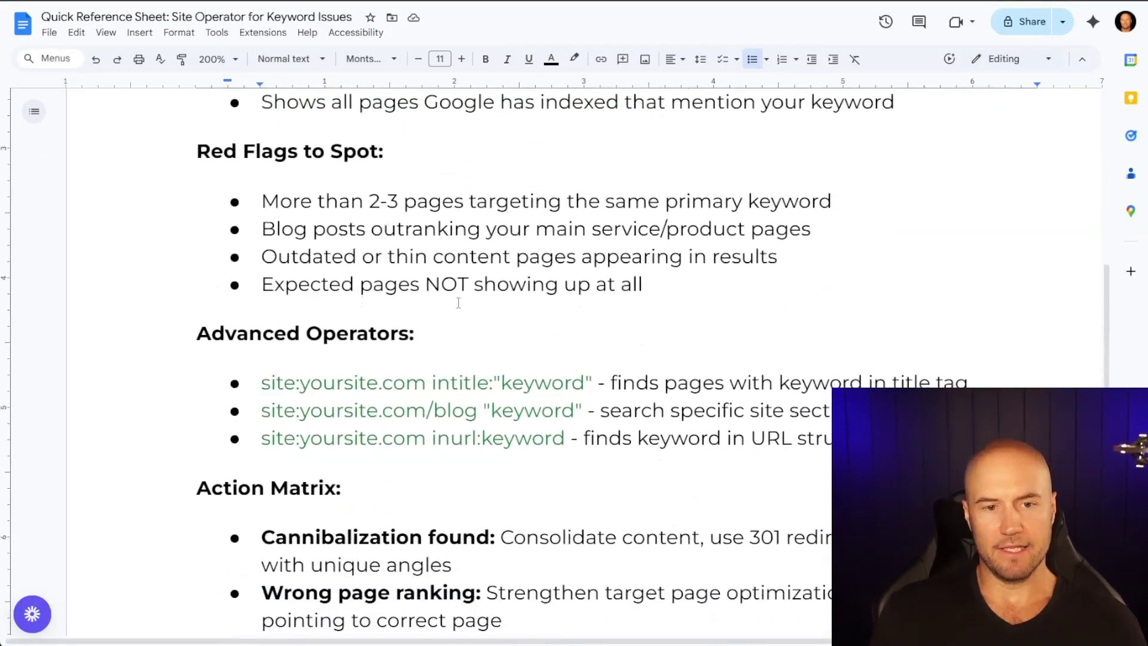
scroll(458, 303, "down", 6)
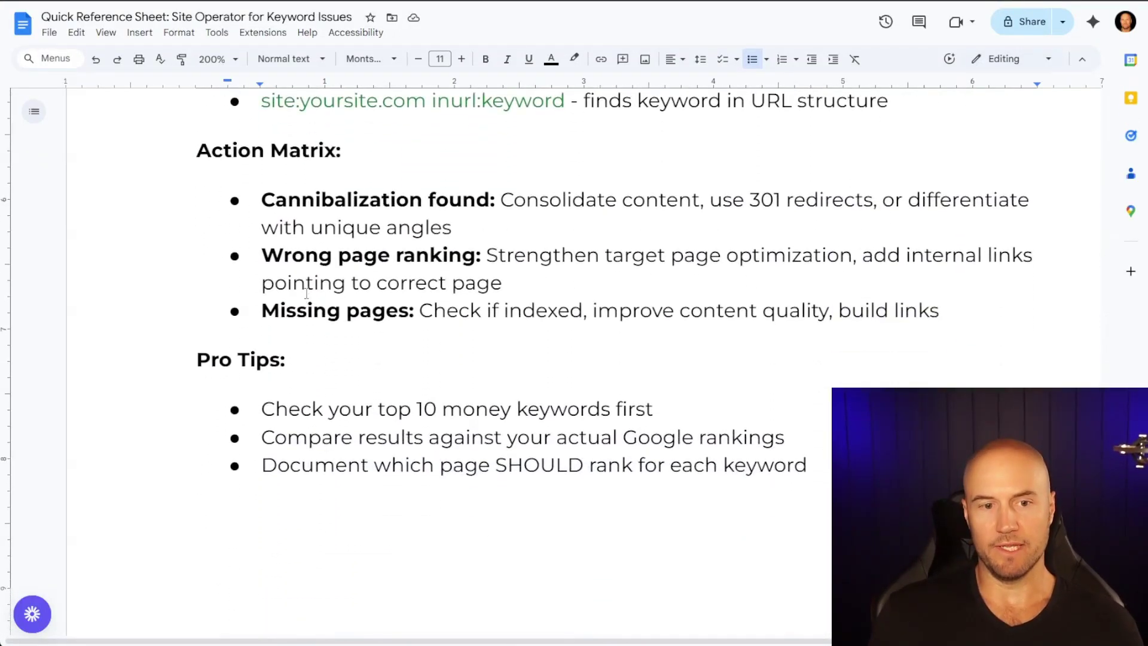
left_click_drag(263, 256, 598, 291)
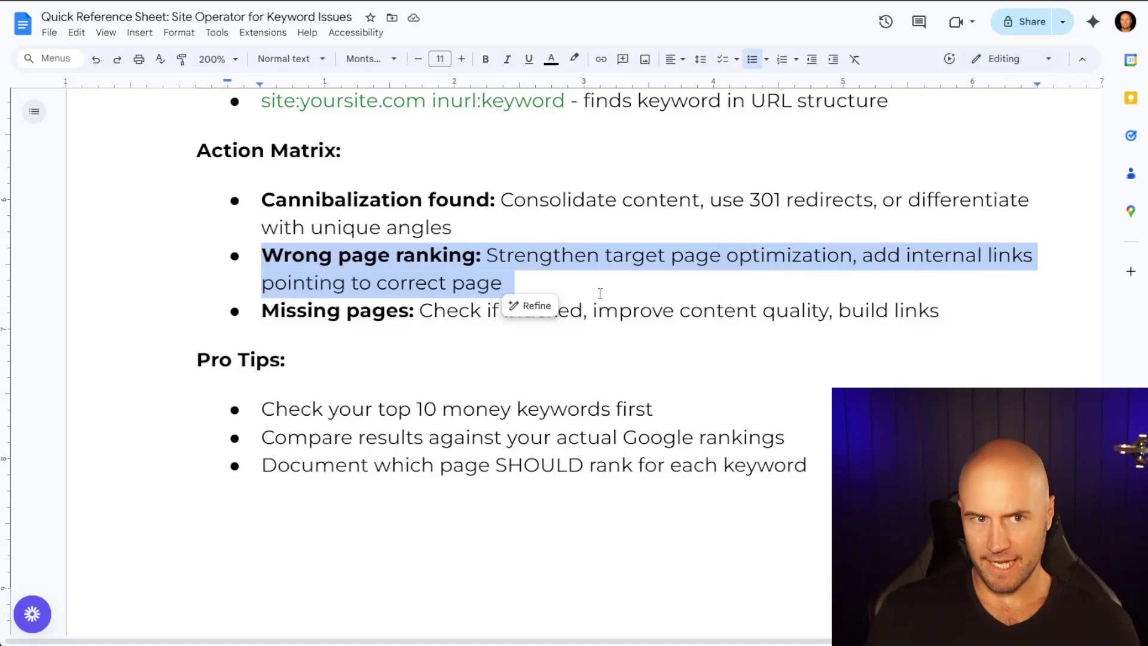
left_click(636, 227)
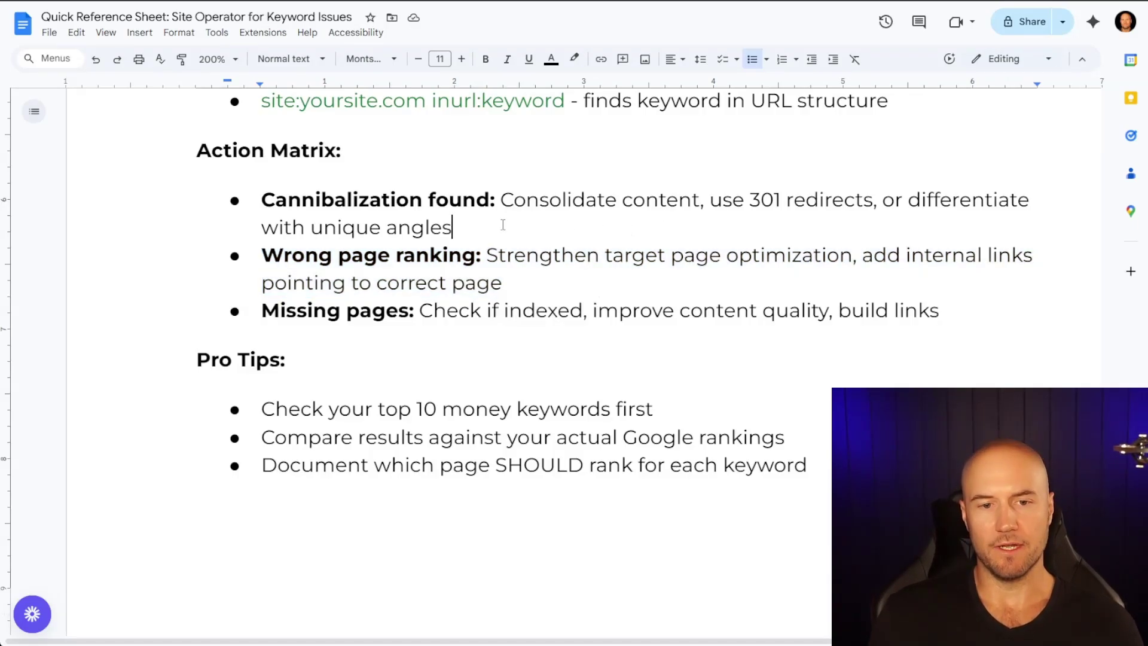
left_click(551, 286)
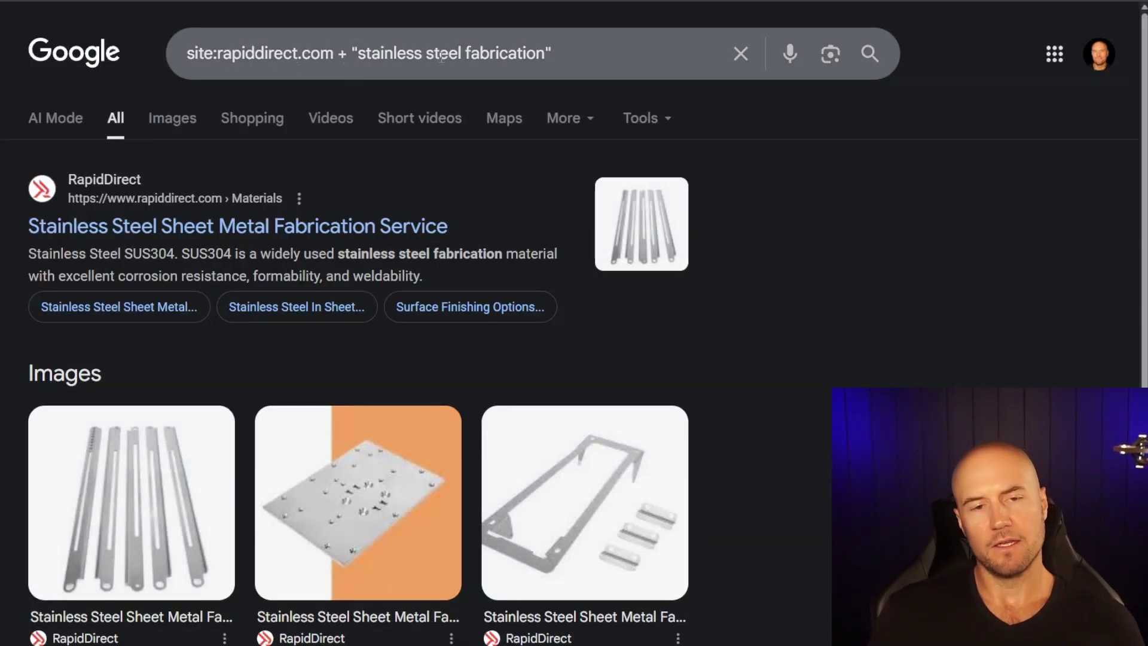
Step: In Google, examine the results for site:rapiddirect.com + "stainless steel fabrication", highlighting the keyword in the query and first result's snippet
left_click_drag(359, 54, 535, 53)
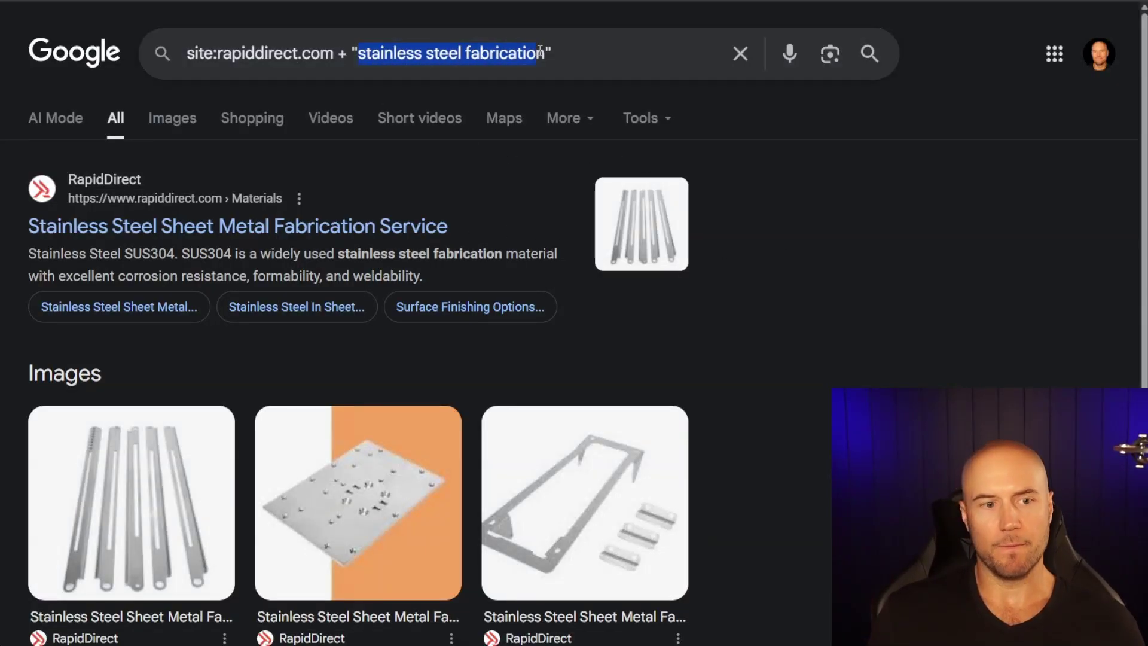
left_click_drag(465, 279, 56, 205)
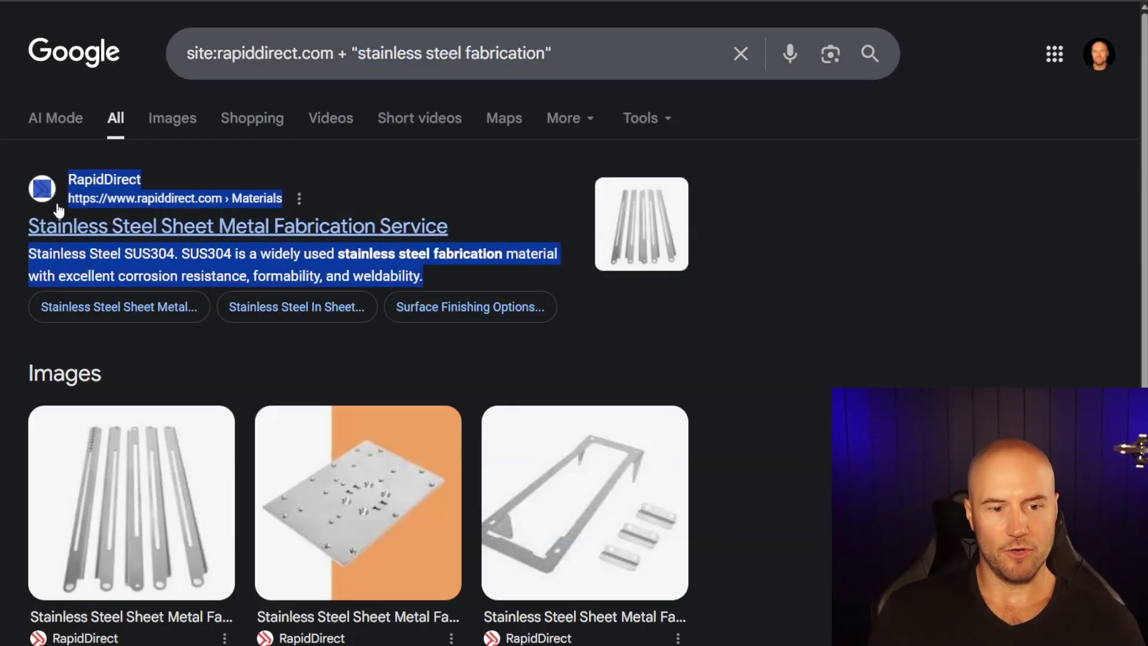
scroll(185, 410, "down", 1)
scroll(295, 356, "down", 2)
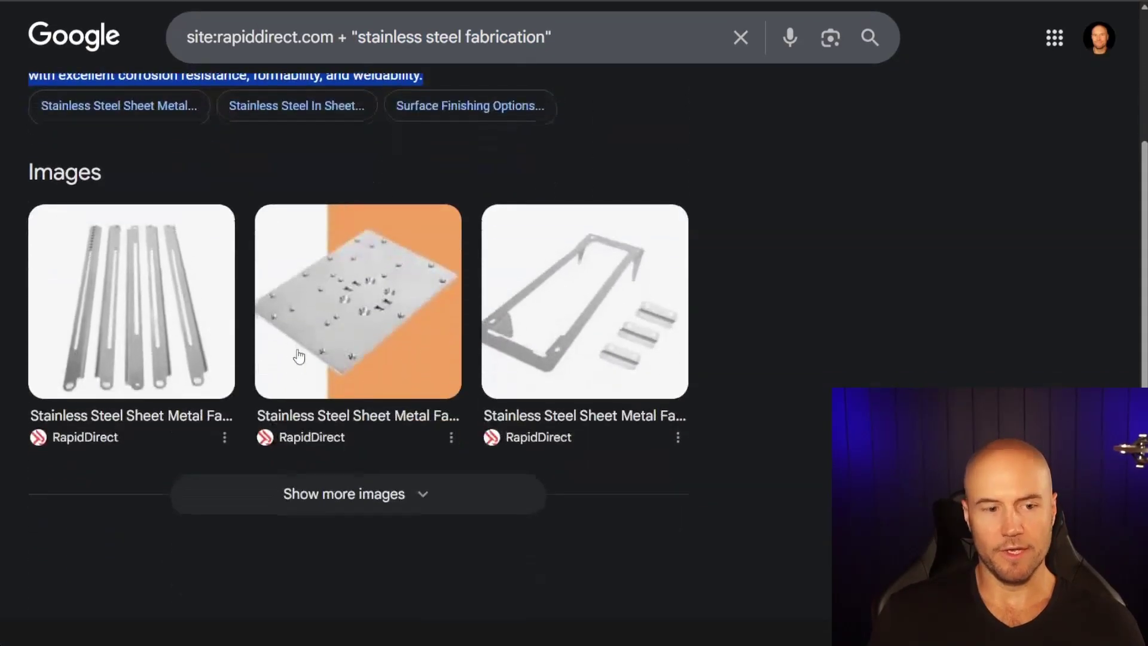
scroll(264, 372, "up", 3)
left_click(806, 280)
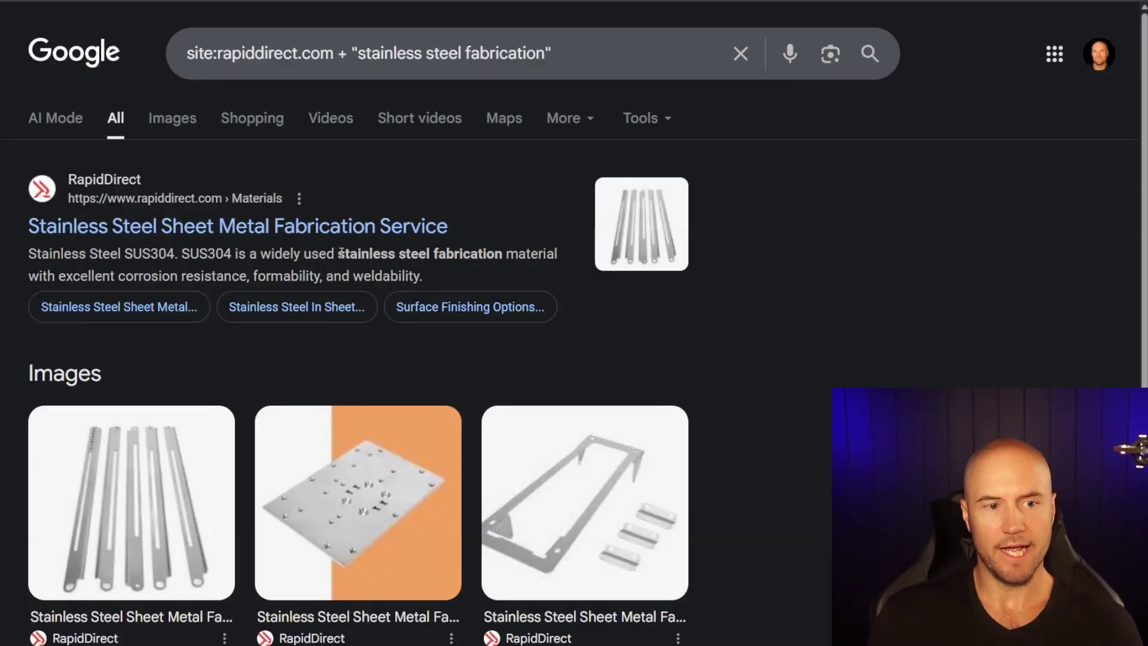
left_click_drag(337, 253, 503, 251)
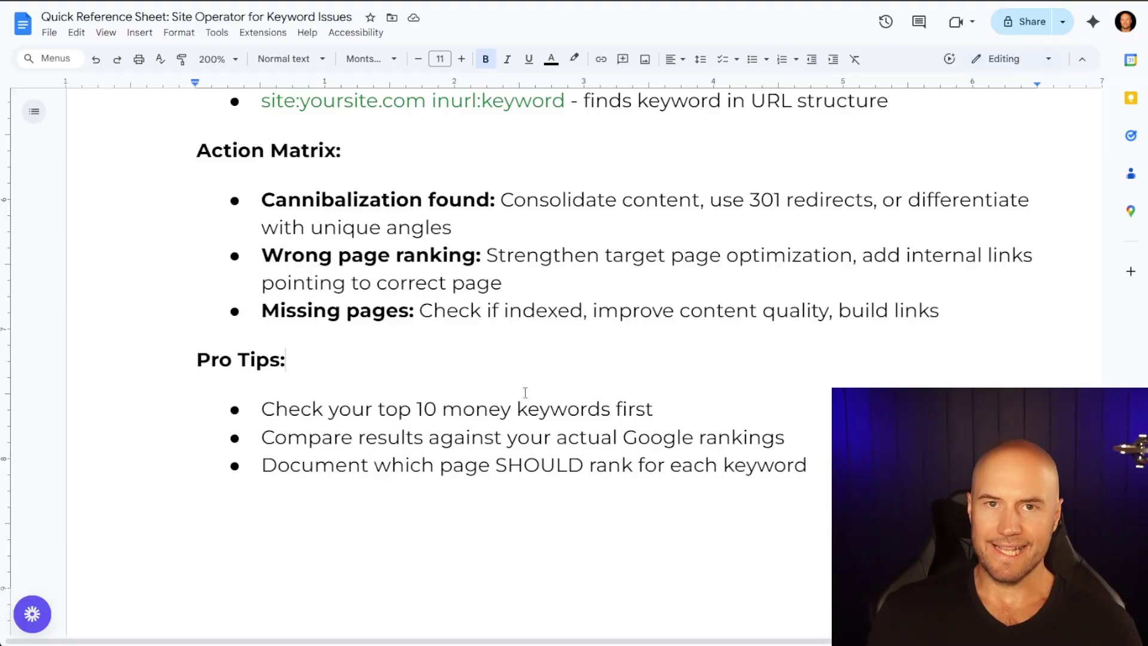
Step: Review the Pro Tips in the Google Docs reference sheet, highlighting the three bullets on money keywords, Google rankings and target pages
scroll(489, 355, "down", 2)
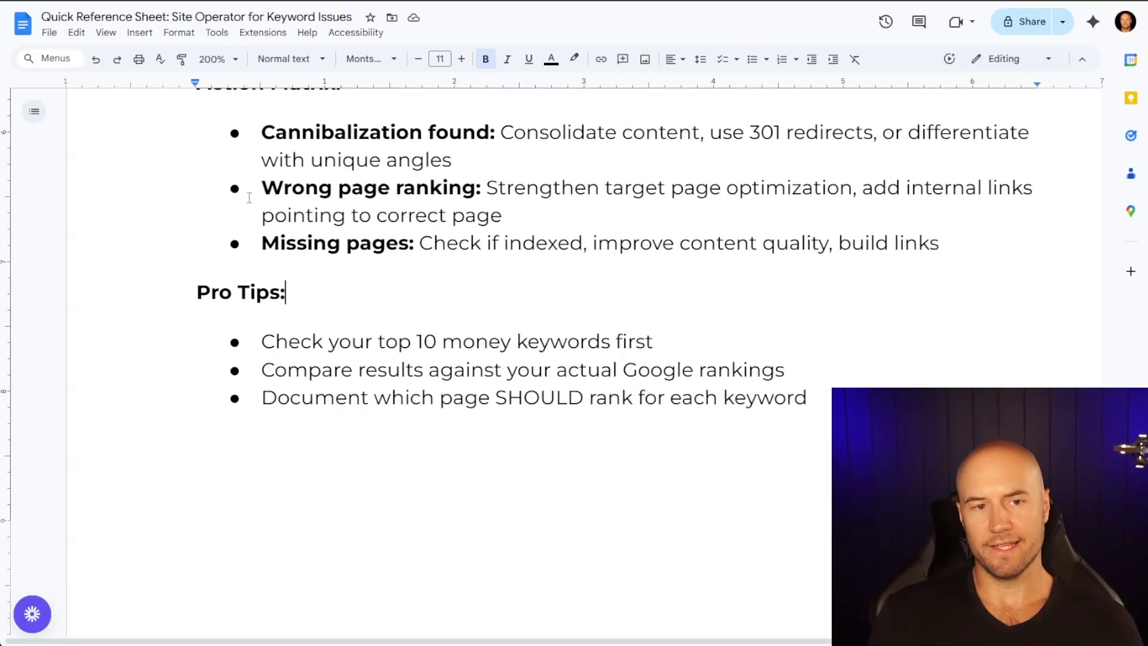
left_click_drag(262, 341, 655, 341)
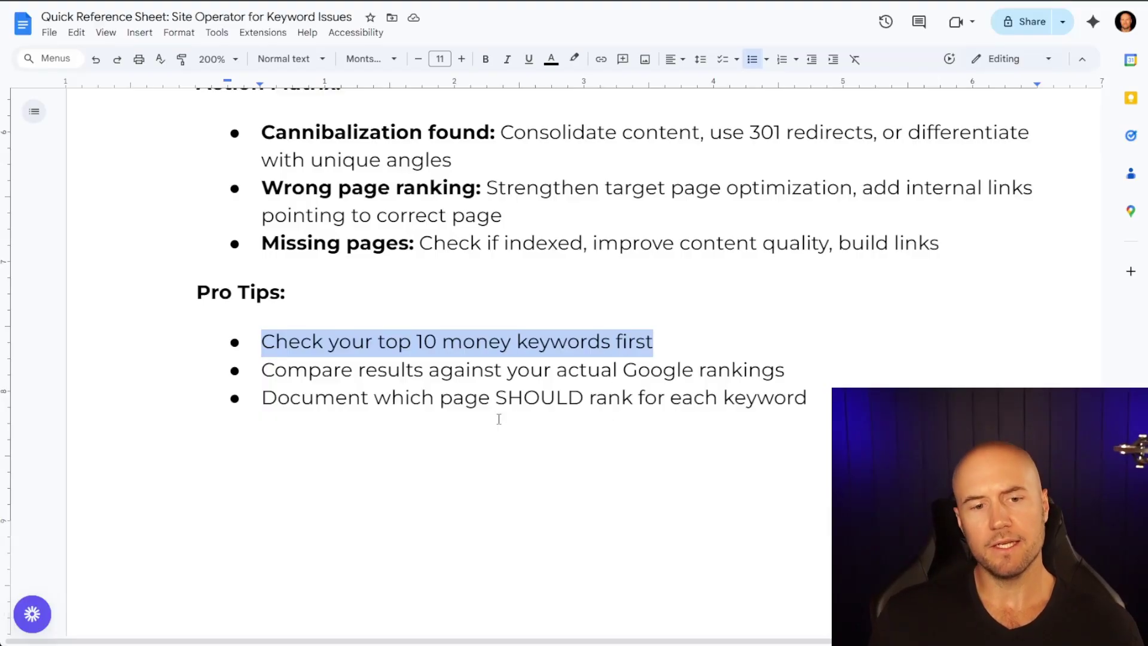
left_click_drag(264, 373, 857, 365)
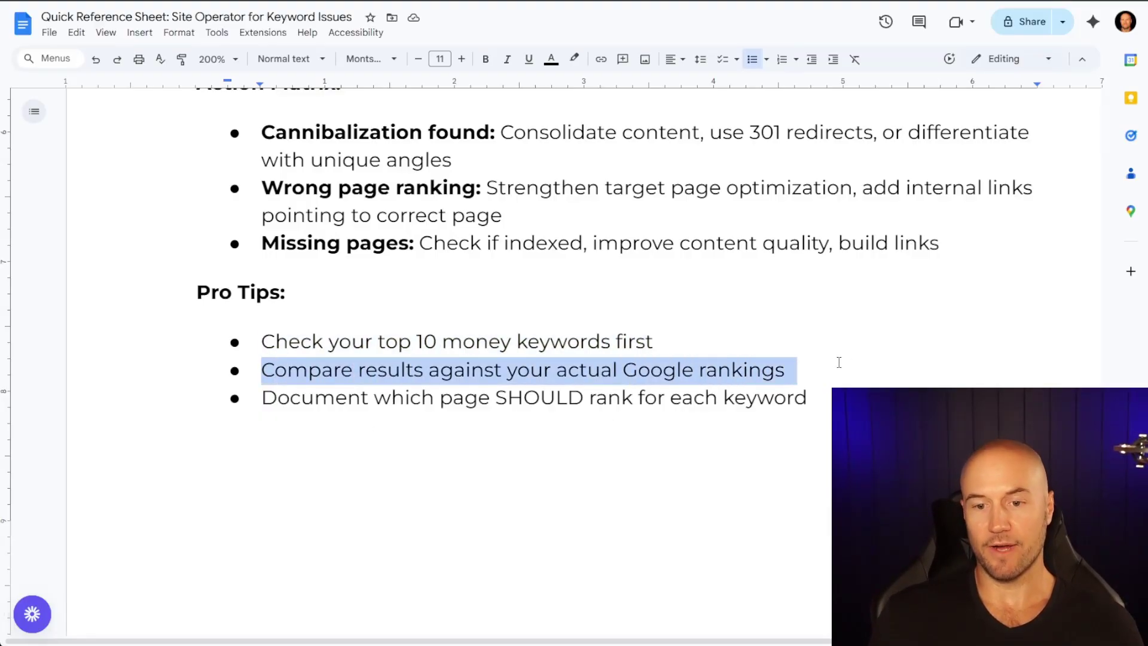
left_click(818, 363)
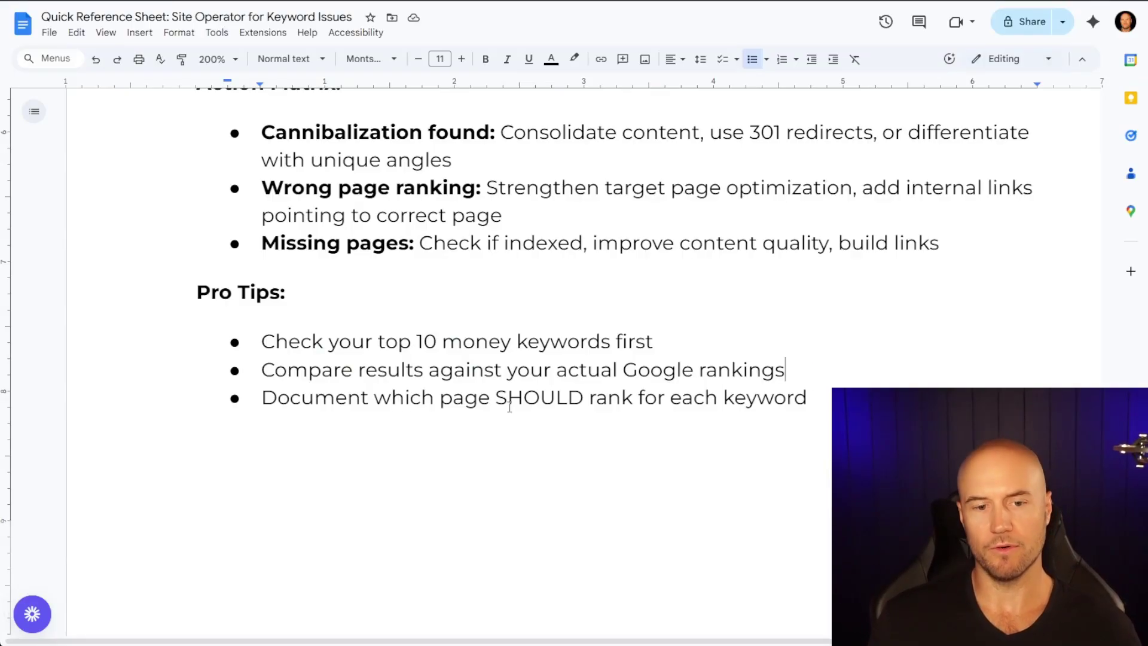
left_click_drag(263, 399, 251, 346)
left_click(812, 355)
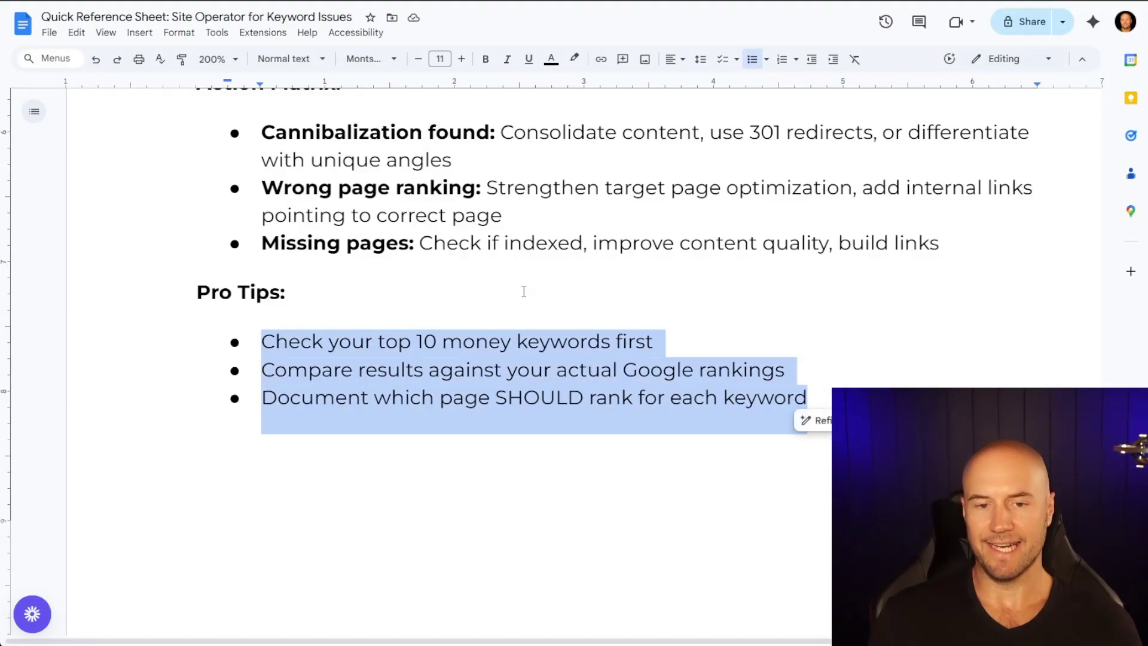